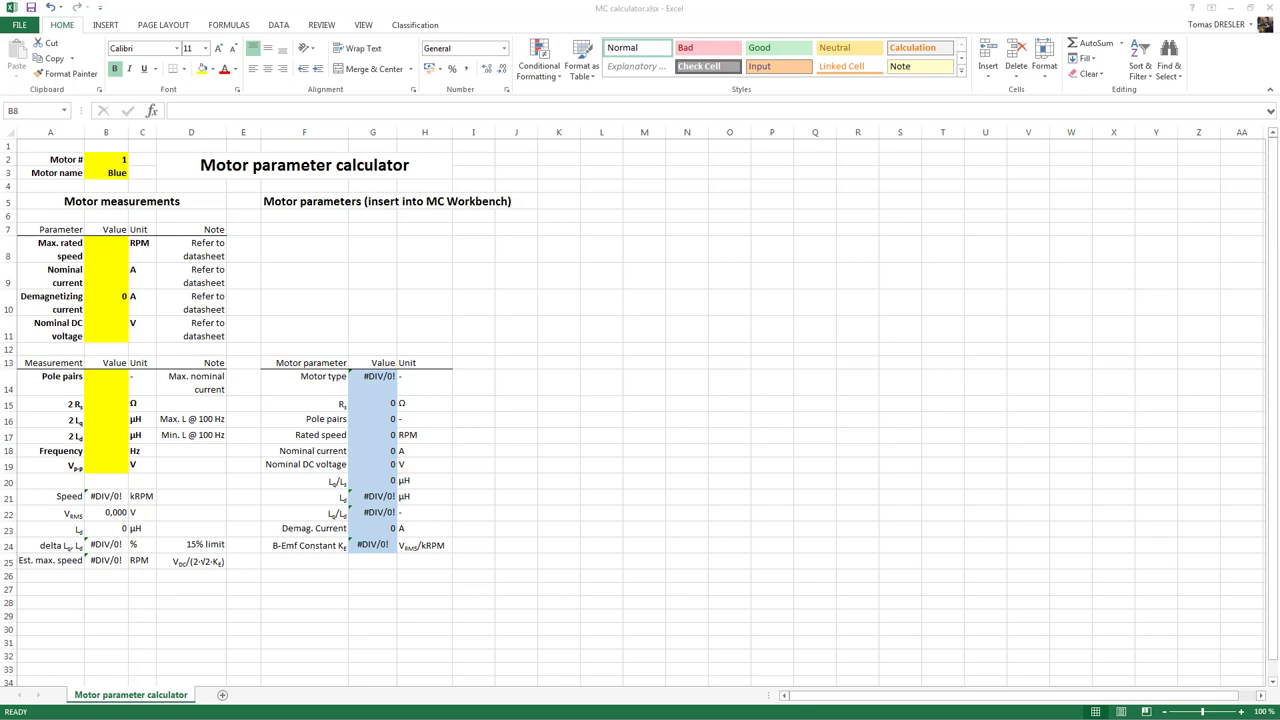
- Enter 2 pole pairs in B14 and 0,01 Ω measured 2Rs in B15
{"action": "left_click", "coordinate": [114, 383]}
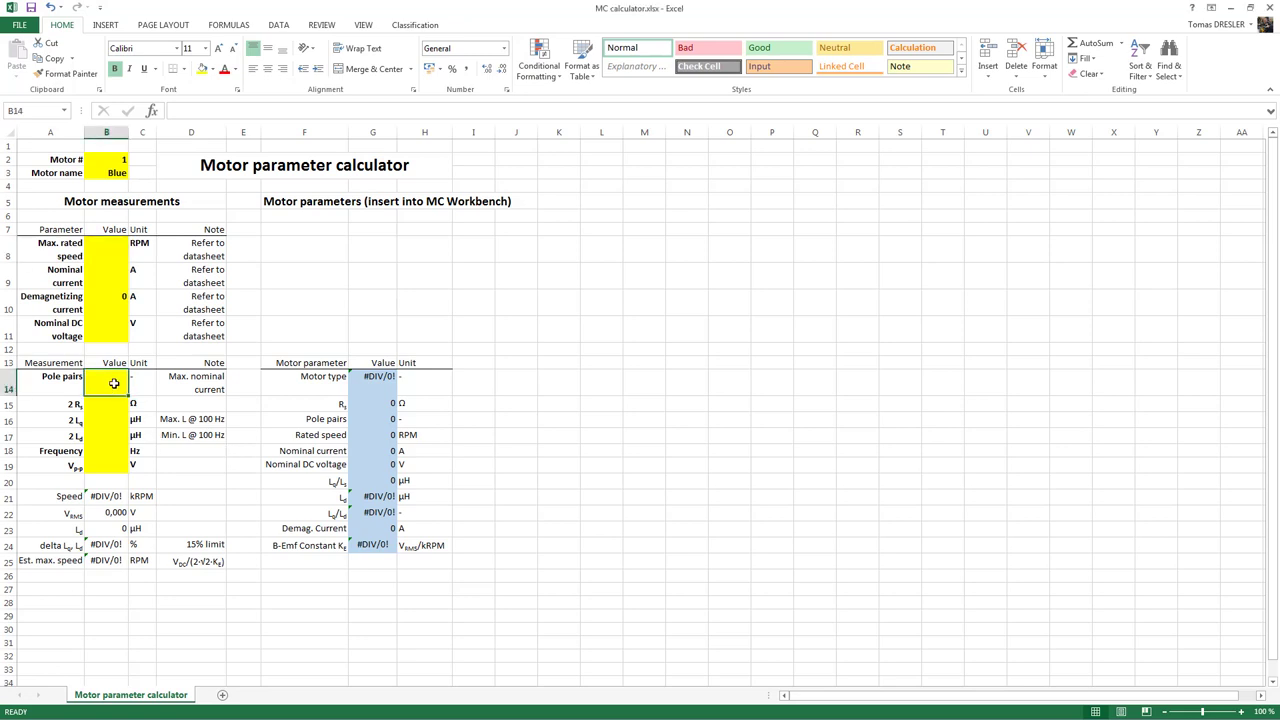
{"action": "type", "text": "2"}
{"action": "key", "text": "Return"}
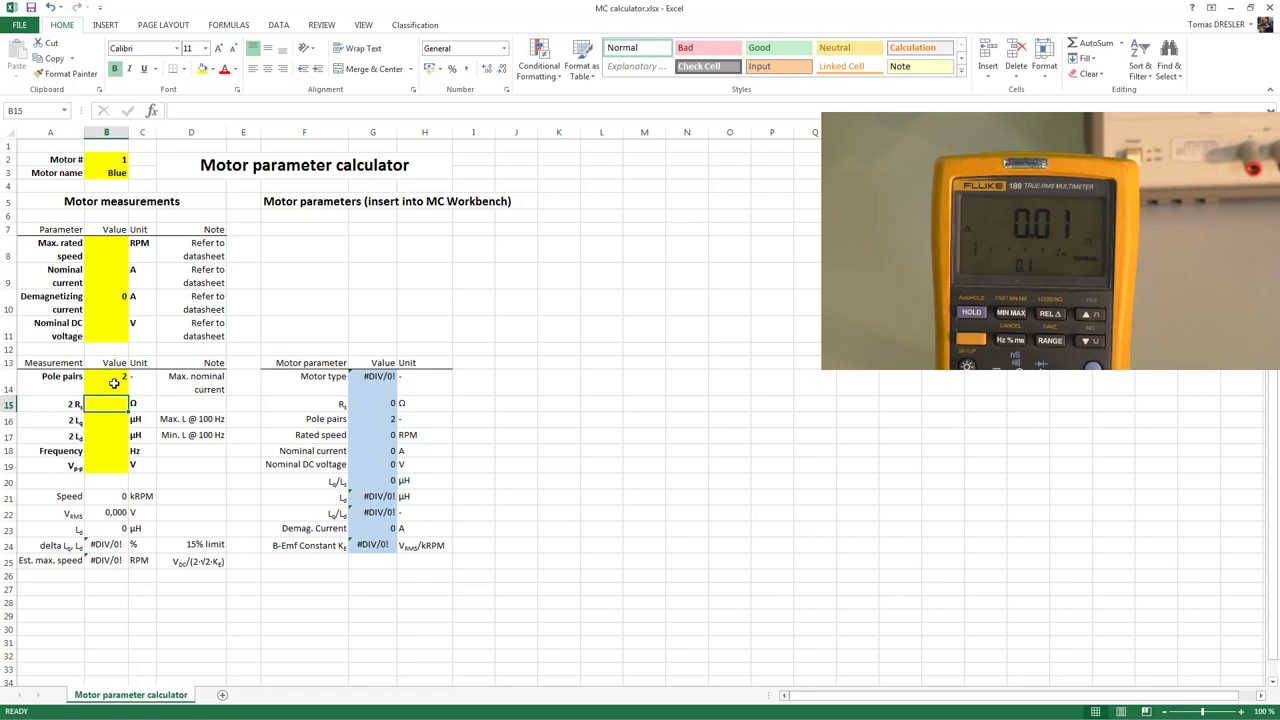
{"action": "type", "text": "0,01"}
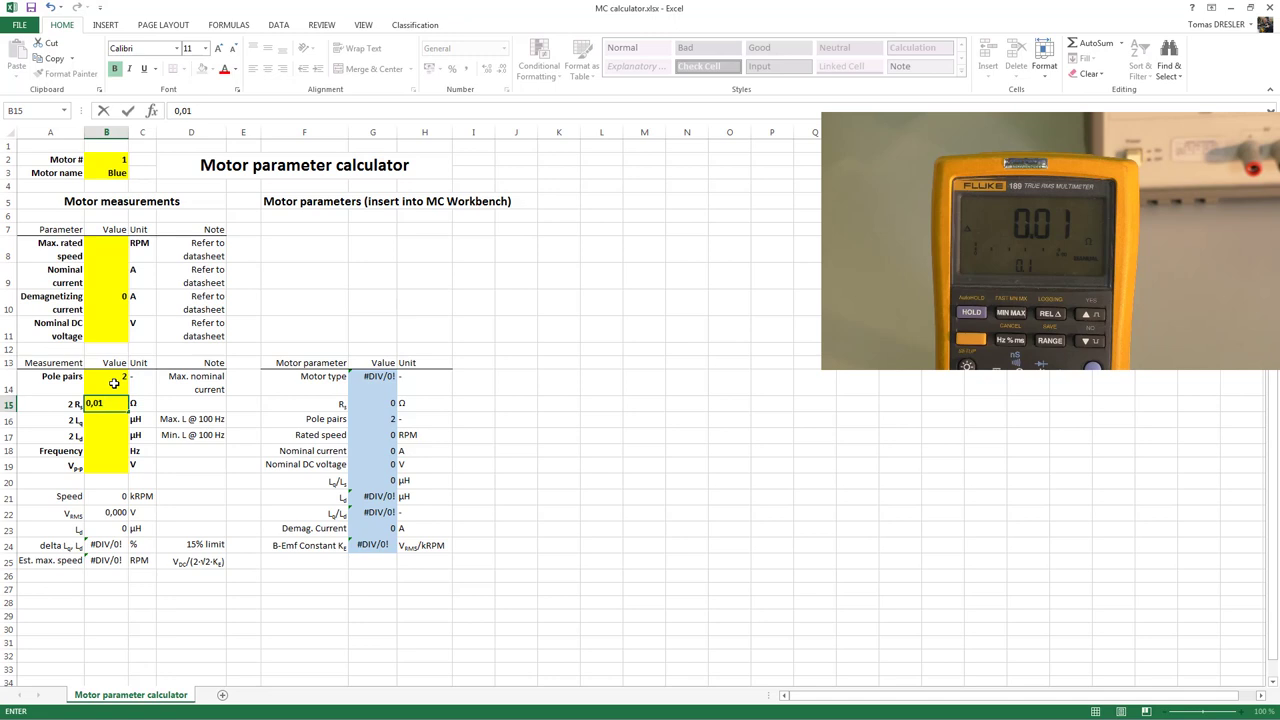
{"action": "key", "text": "Return"}
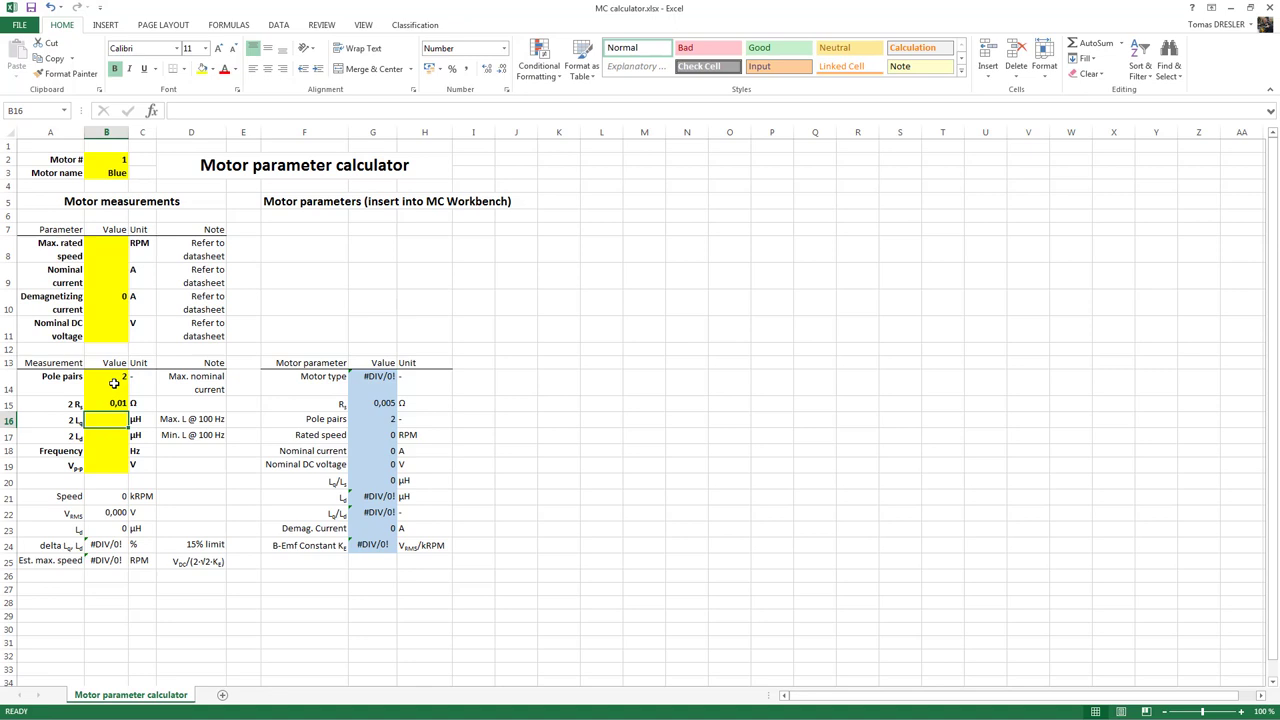
- Enter 6,4 µH for 2Ld in B16 and 4,7 µH for 2Lq in B17
{"action": "type", "text": "6,4"}
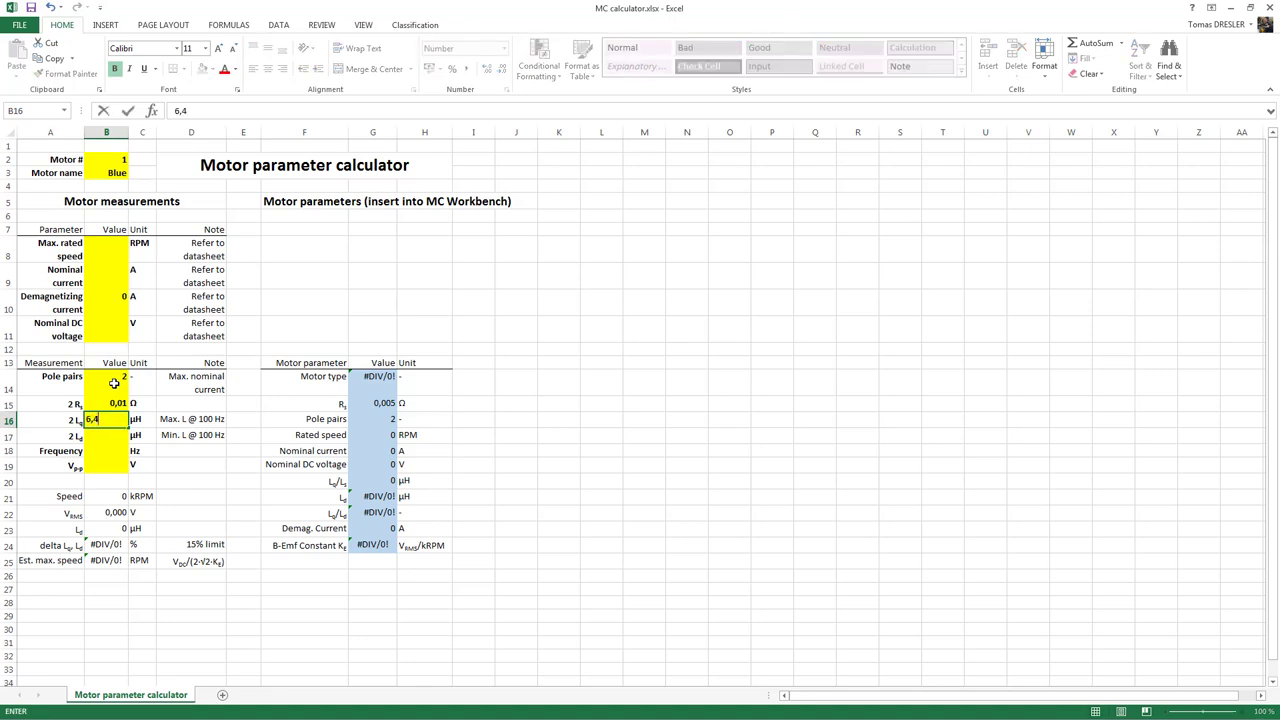
{"action": "key", "text": "Return"}
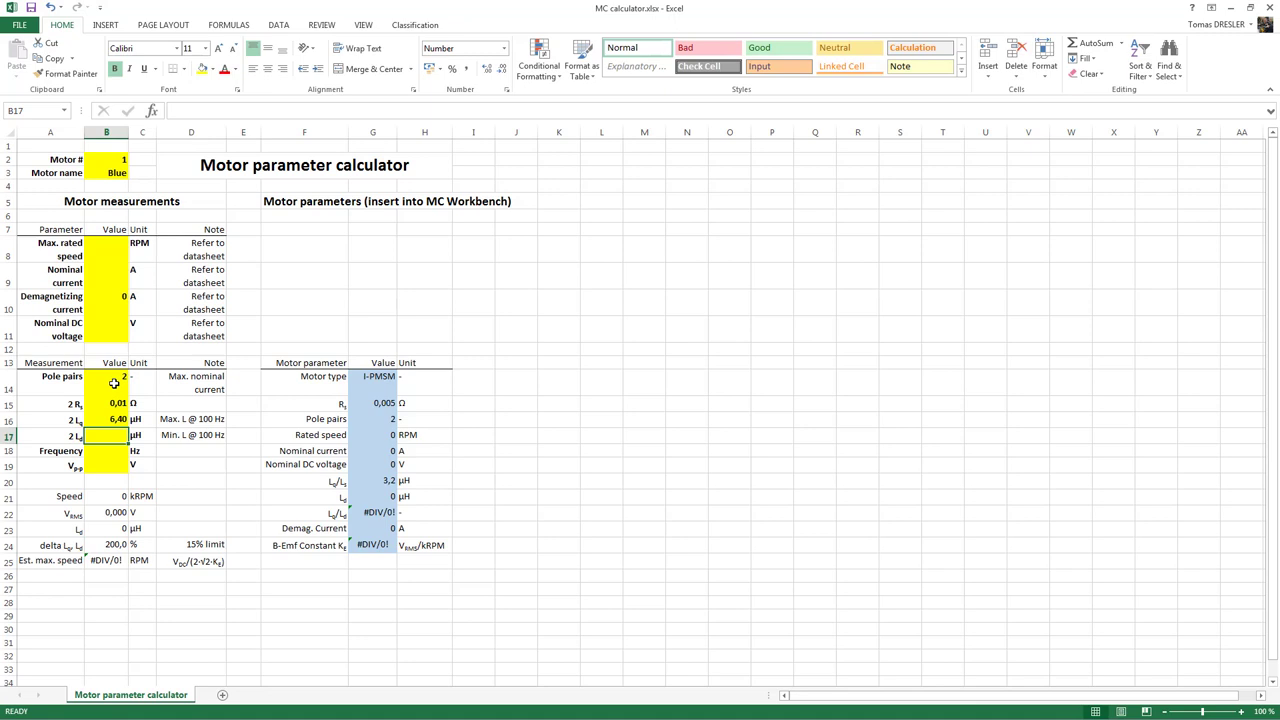
{"action": "type", "text": "4,7"}
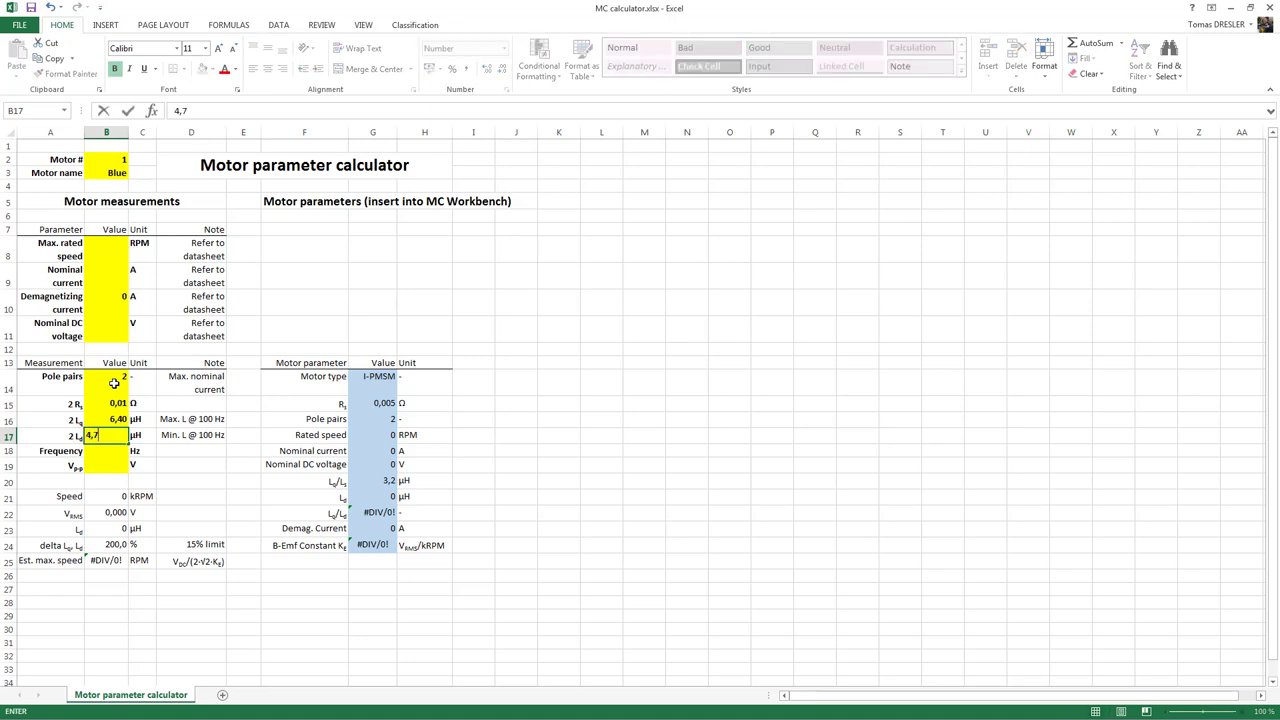
{"action": "key", "text": "Return"}
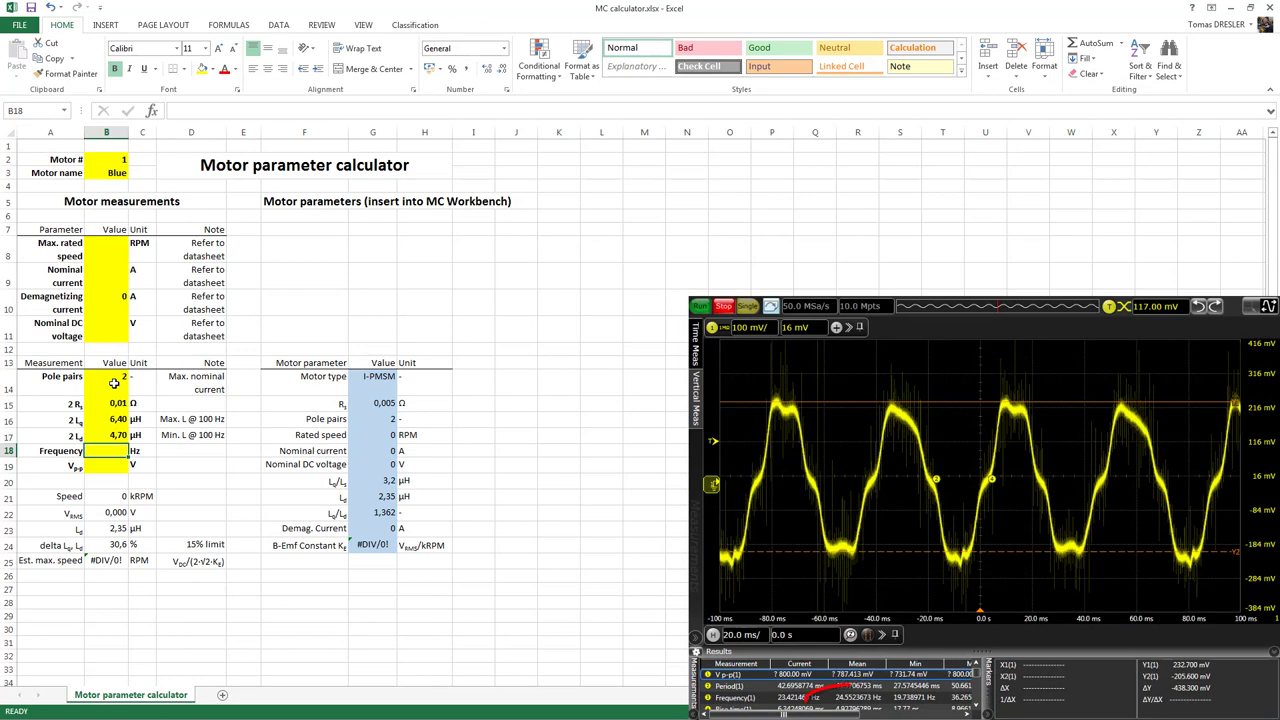
- Enter 24,55 Hz frequency in B18 and 0,4383 V peak-to-peak in B19
{"action": "type", "text": "2"}
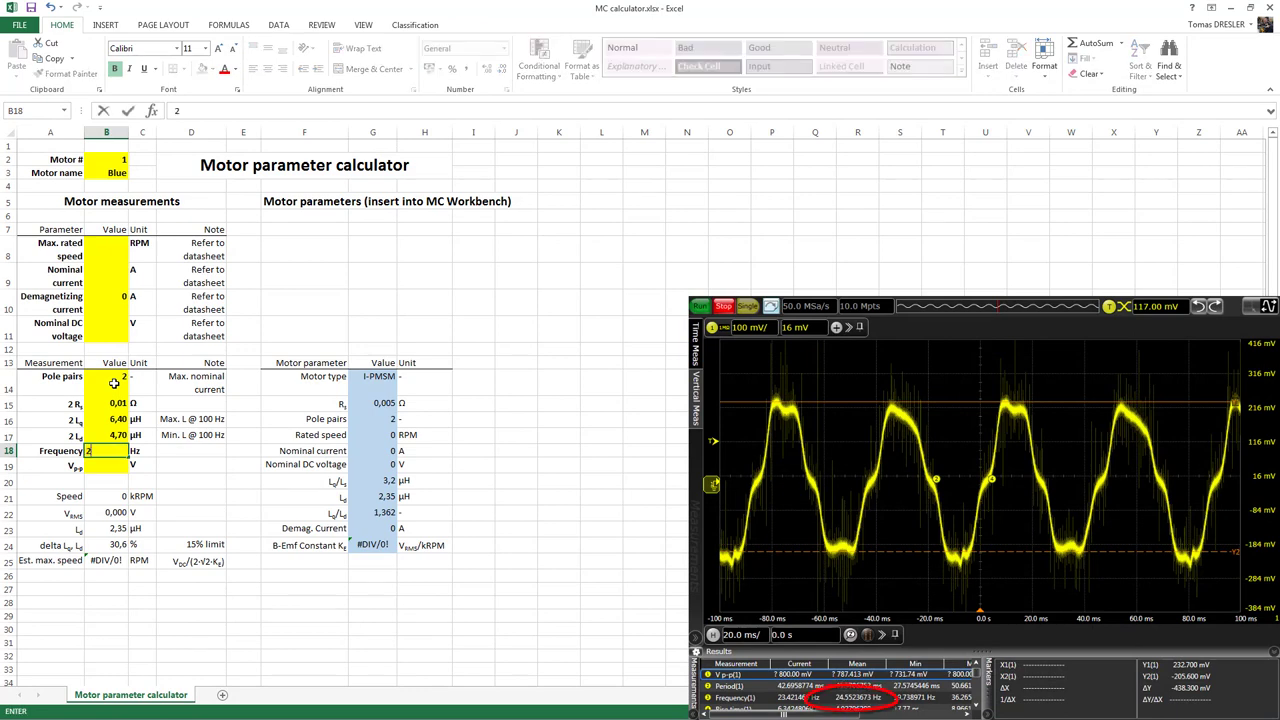
{"action": "type", "text": "4,55"}
{"action": "key", "text": "Return"}
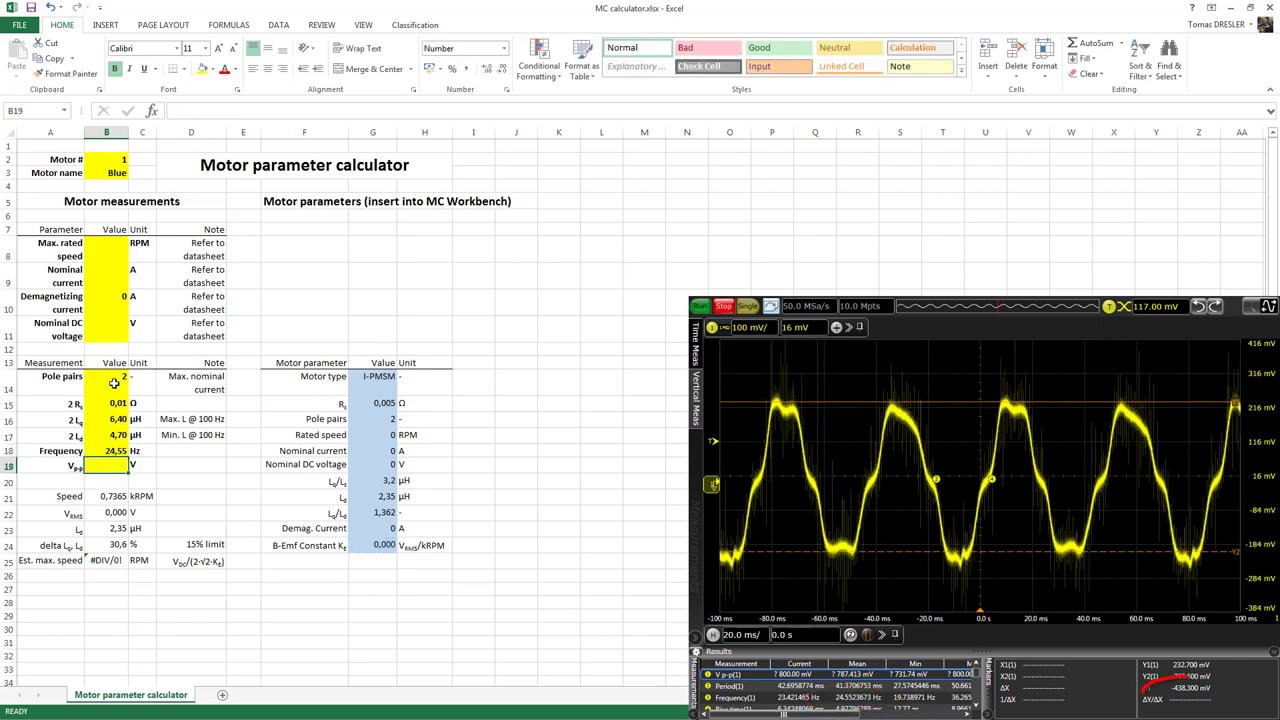
{"action": "type", "text": "0,43"}
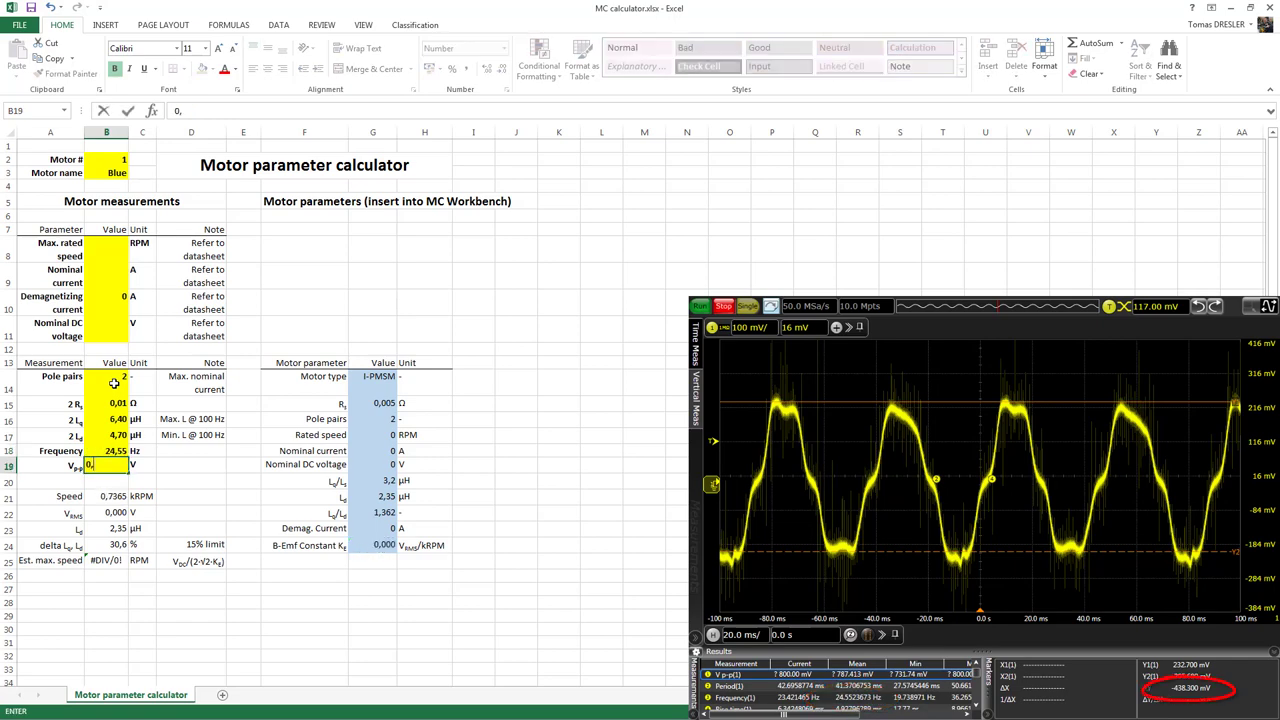
{"action": "type", "text": "83"}
{"action": "key", "text": "Return"}
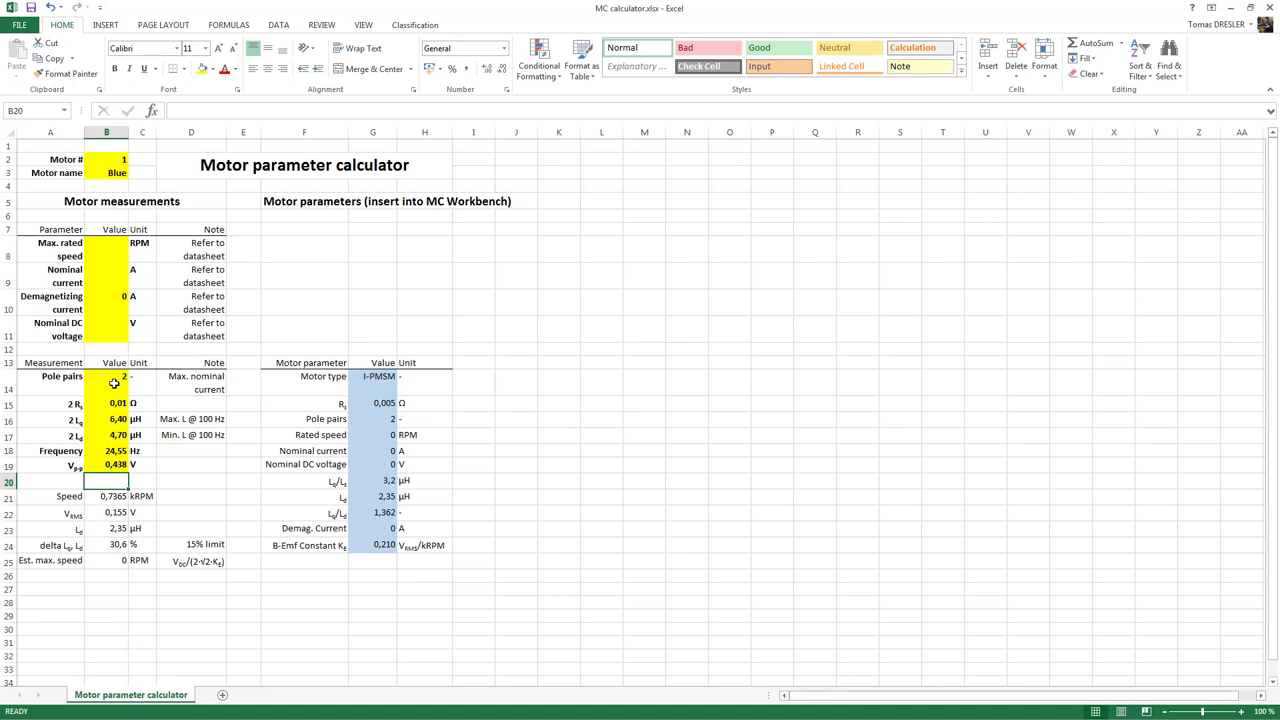
- Enter 20000 RPM in B8, 8 A in B9 and 32 V in B11, leaving B10 unchanged
{"action": "key", "text": "Up"}
{"action": "key", "text": "Up"}
{"action": "key", "text": "Up"}
{"action": "key", "text": "Up"}
{"action": "key", "text": "Up"}
{"action": "key", "text": "Up"}
{"action": "key", "text": "Up"}
{"action": "key", "text": "Up"}
{"action": "key", "text": "Up"}
{"action": "key", "text": "Up"}
{"action": "key", "text": "Up"}
{"action": "key", "text": "Up"}
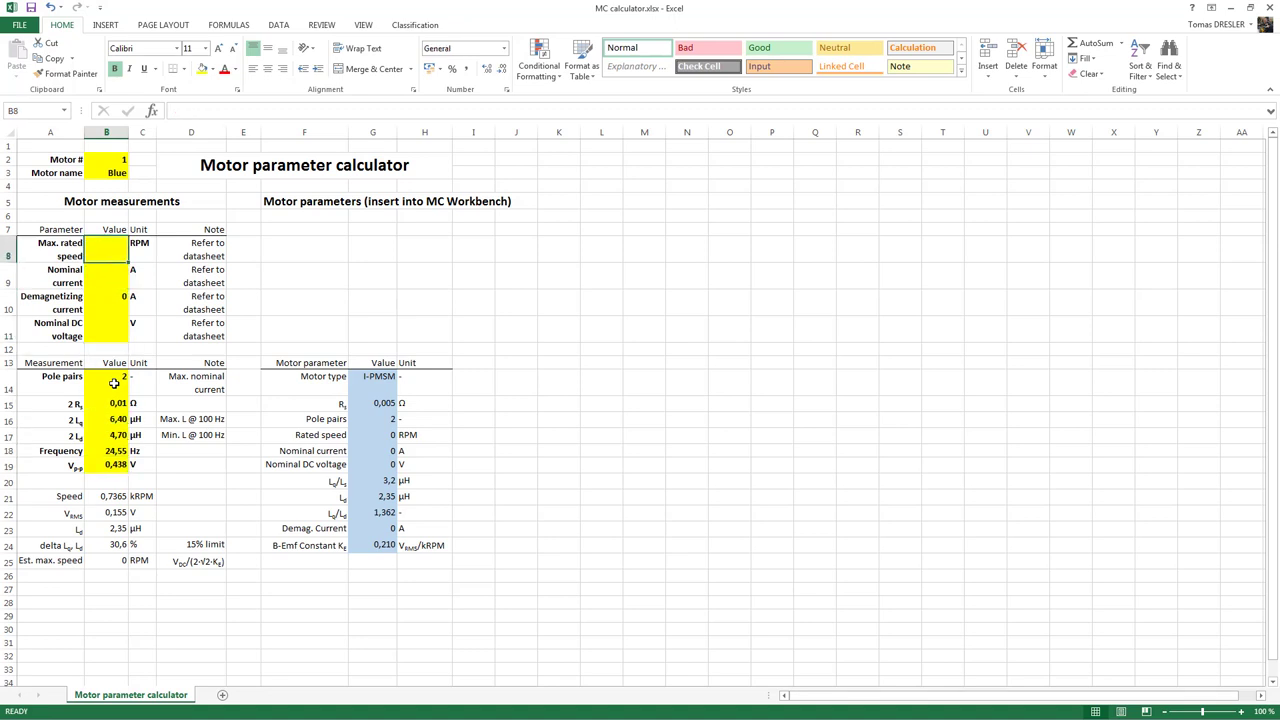
{"action": "type", "text": "2"}
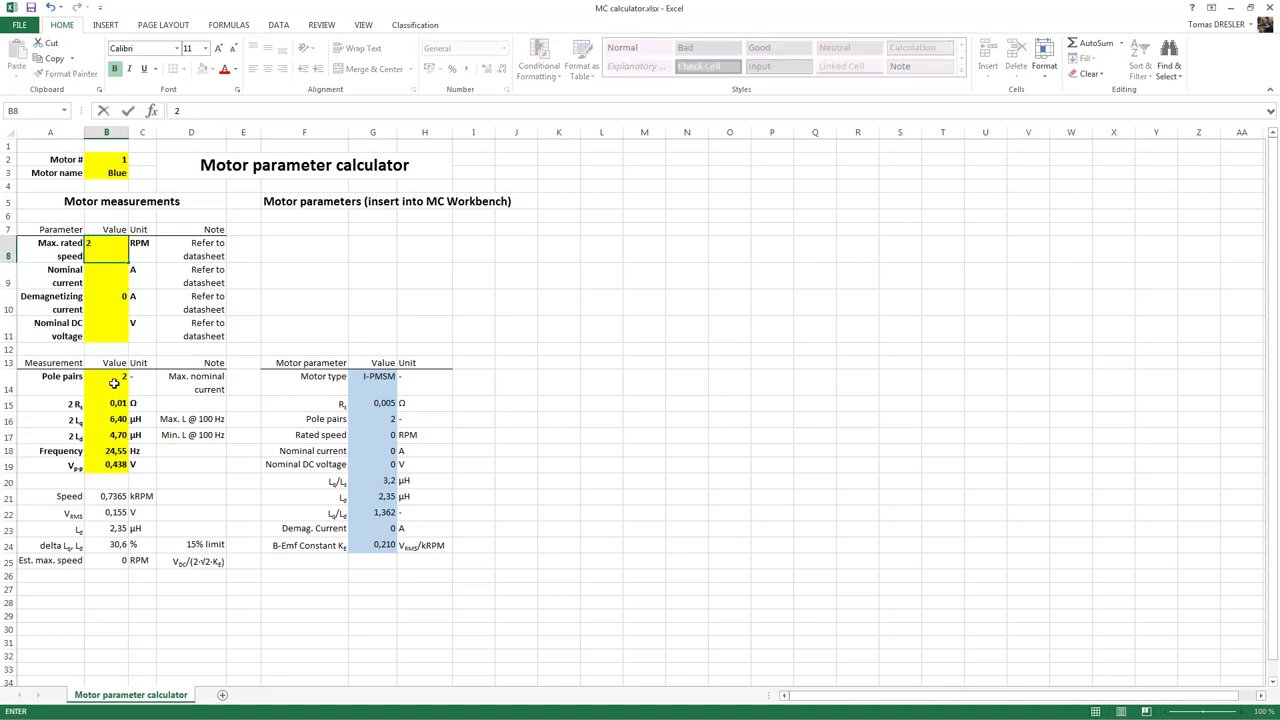
{"action": "type", "text": "0000"}
{"action": "key", "text": "Return"}
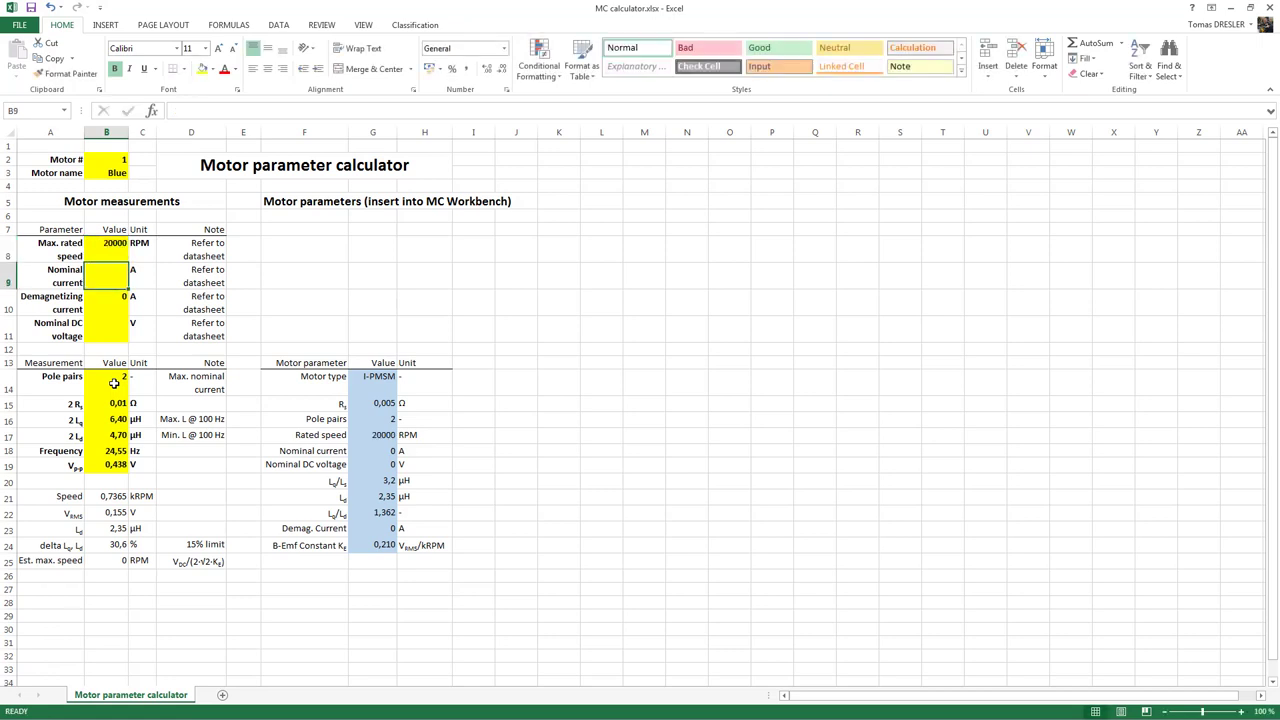
{"action": "type", "text": "8"}
{"action": "key", "text": "Return"}
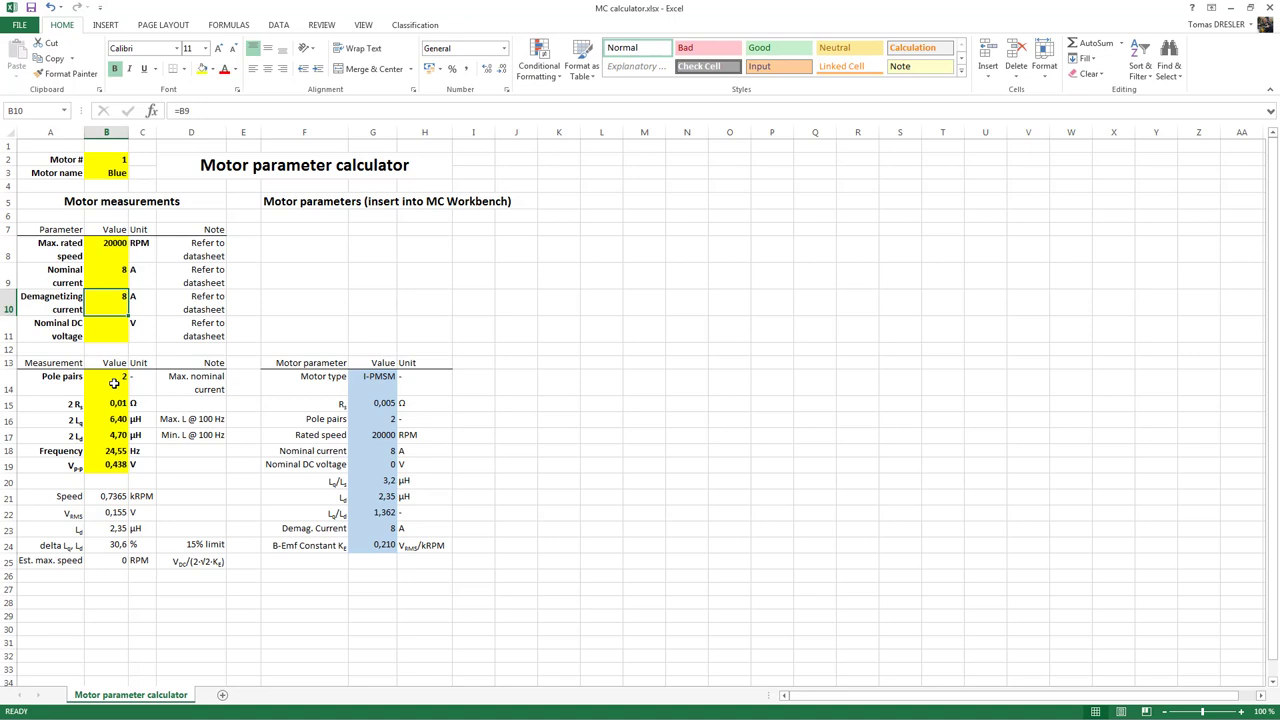
{"action": "key", "text": "Return"}
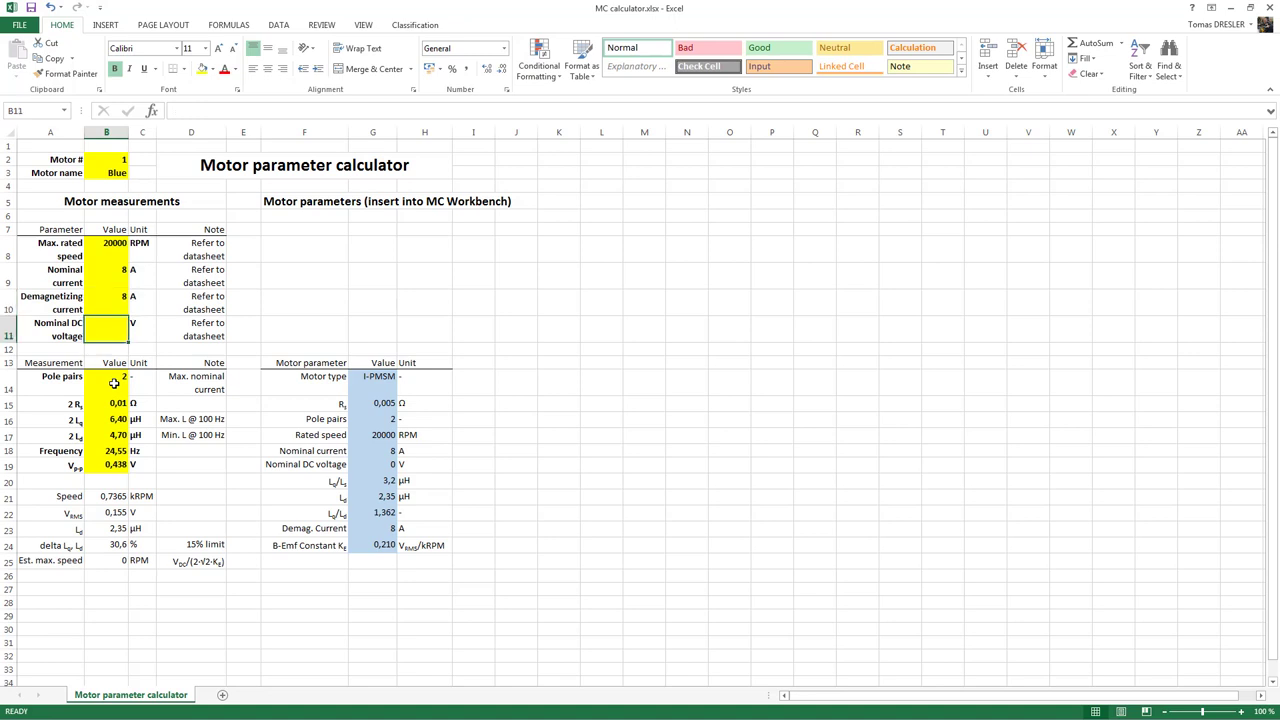
{"action": "type", "text": "32"}
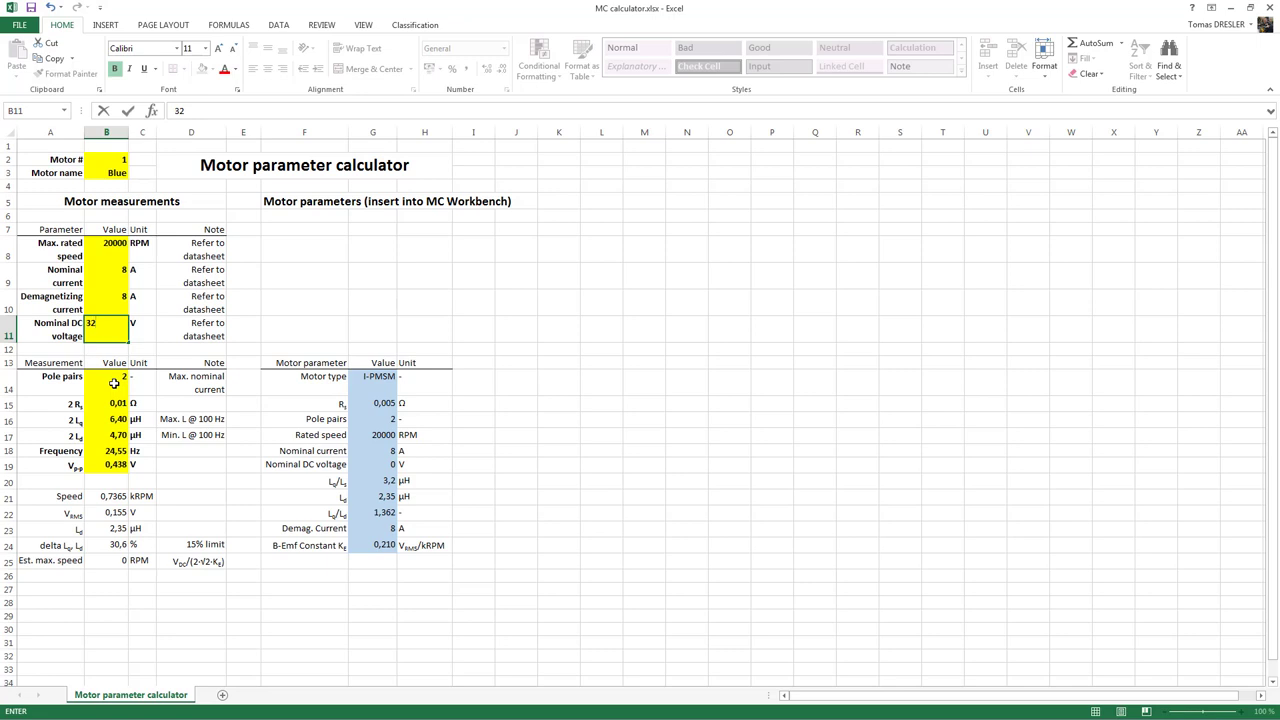
{"action": "key", "text": "Return"}
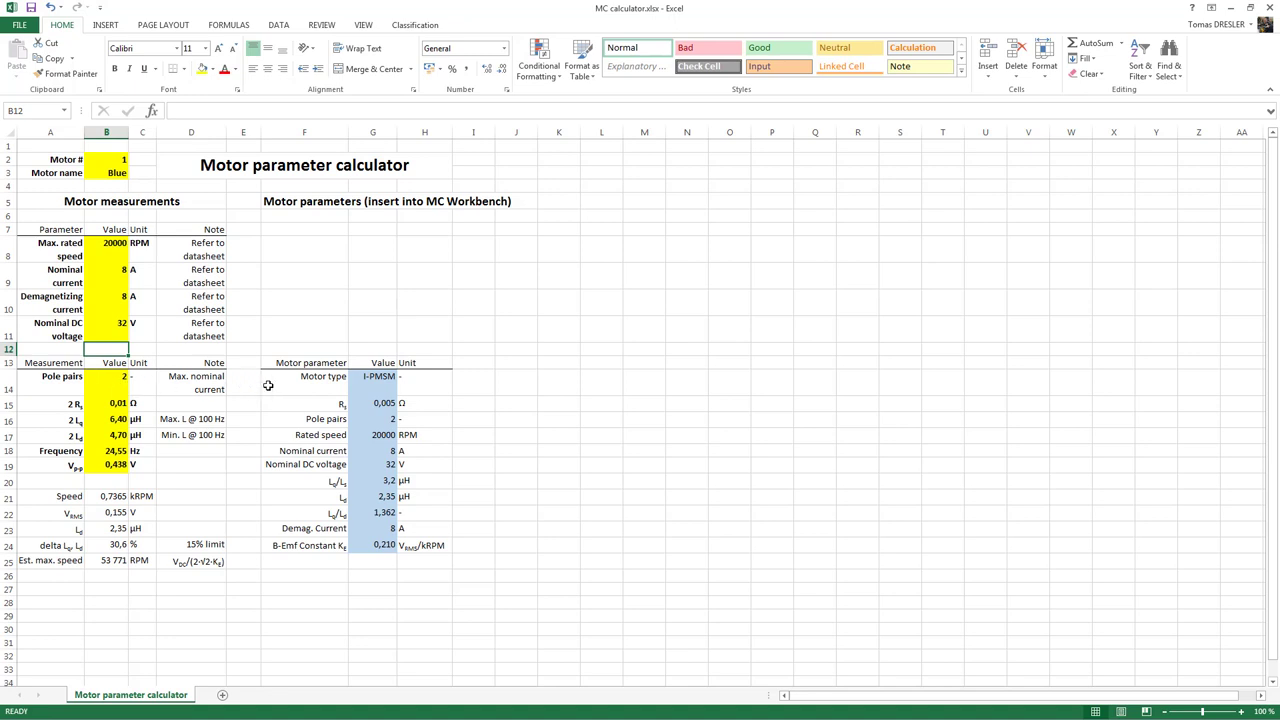
{"action": "left_click", "coordinate": [365, 384]}
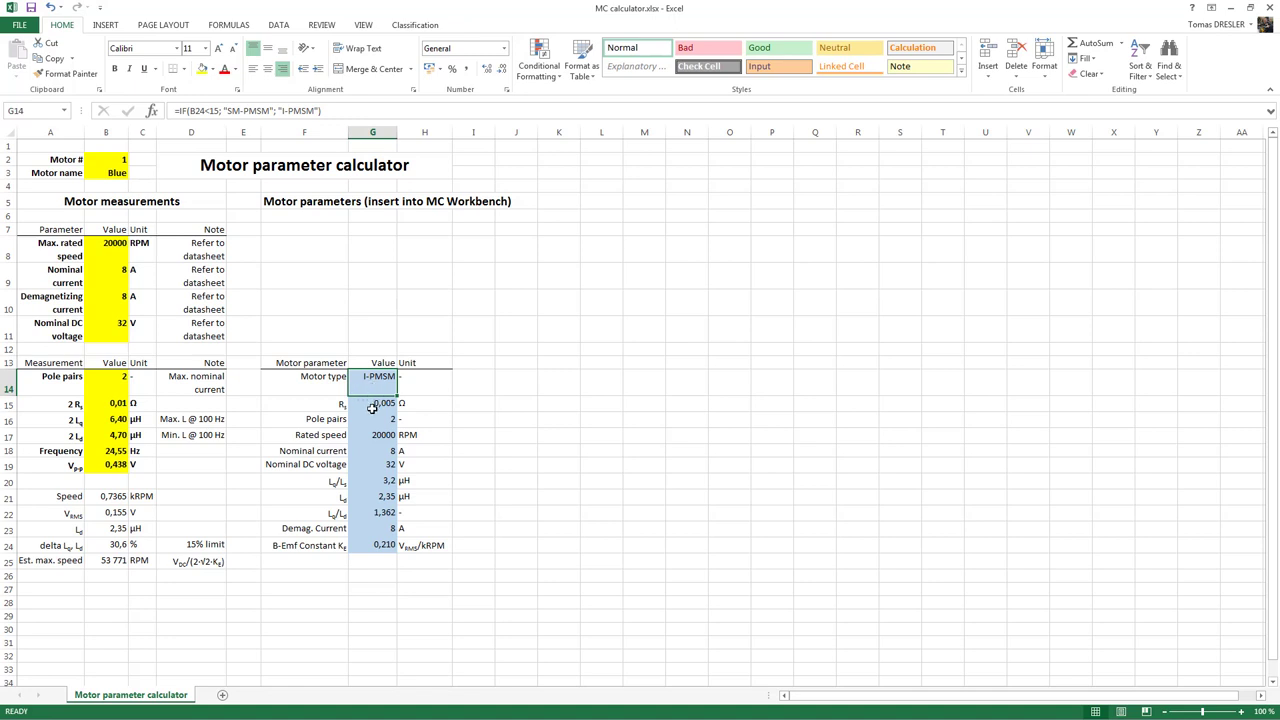
{"action": "left_click", "coordinate": [370, 406]}
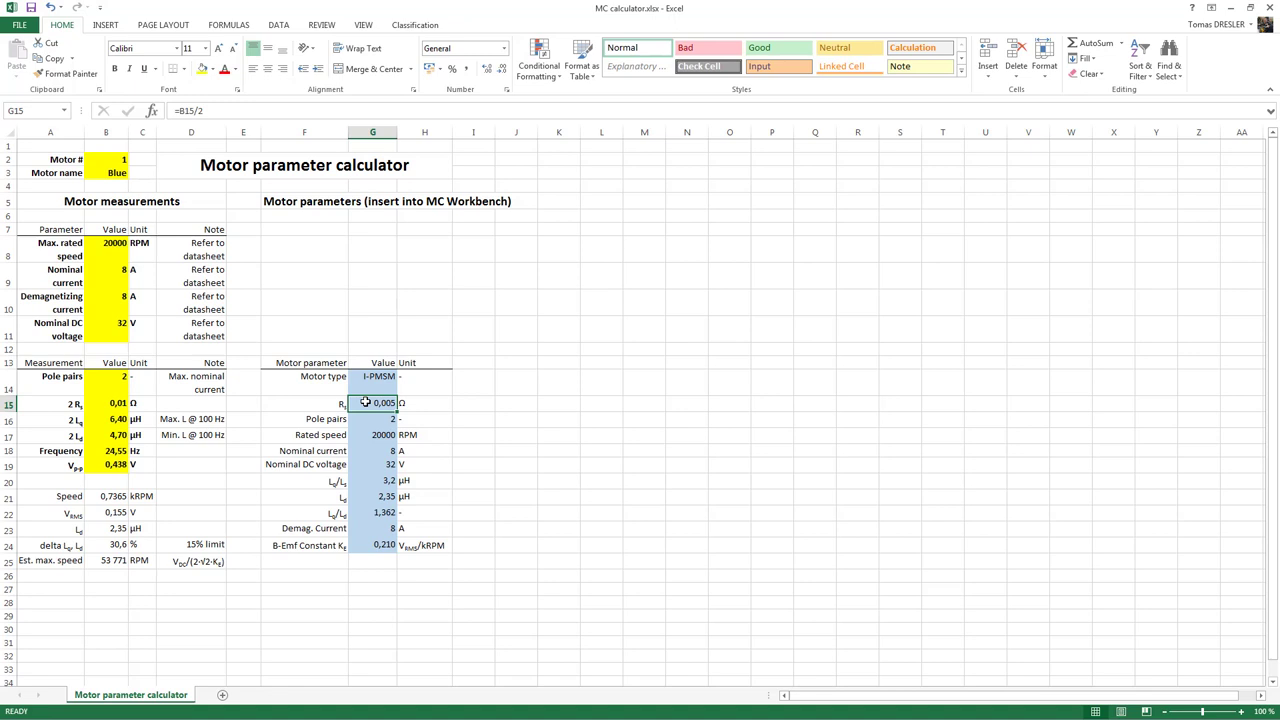
{"action": "left_click", "coordinate": [366, 418]}
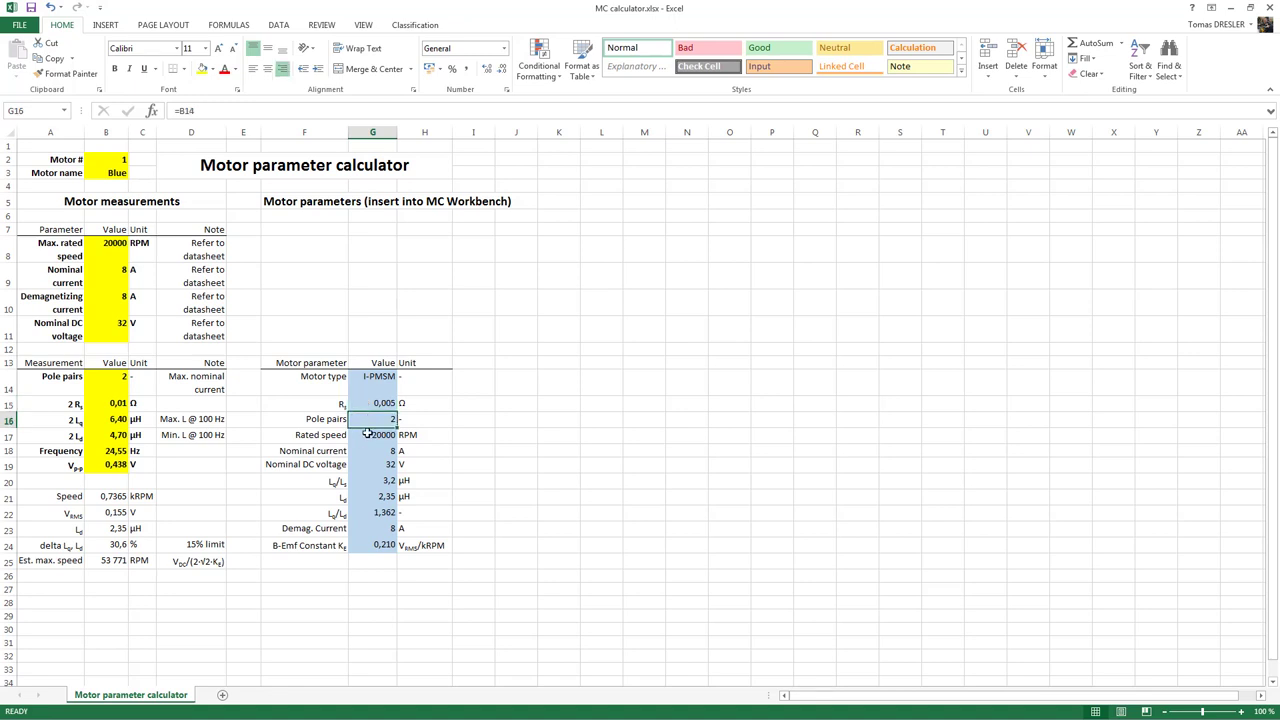
{"action": "left_click", "coordinate": [367, 434]}
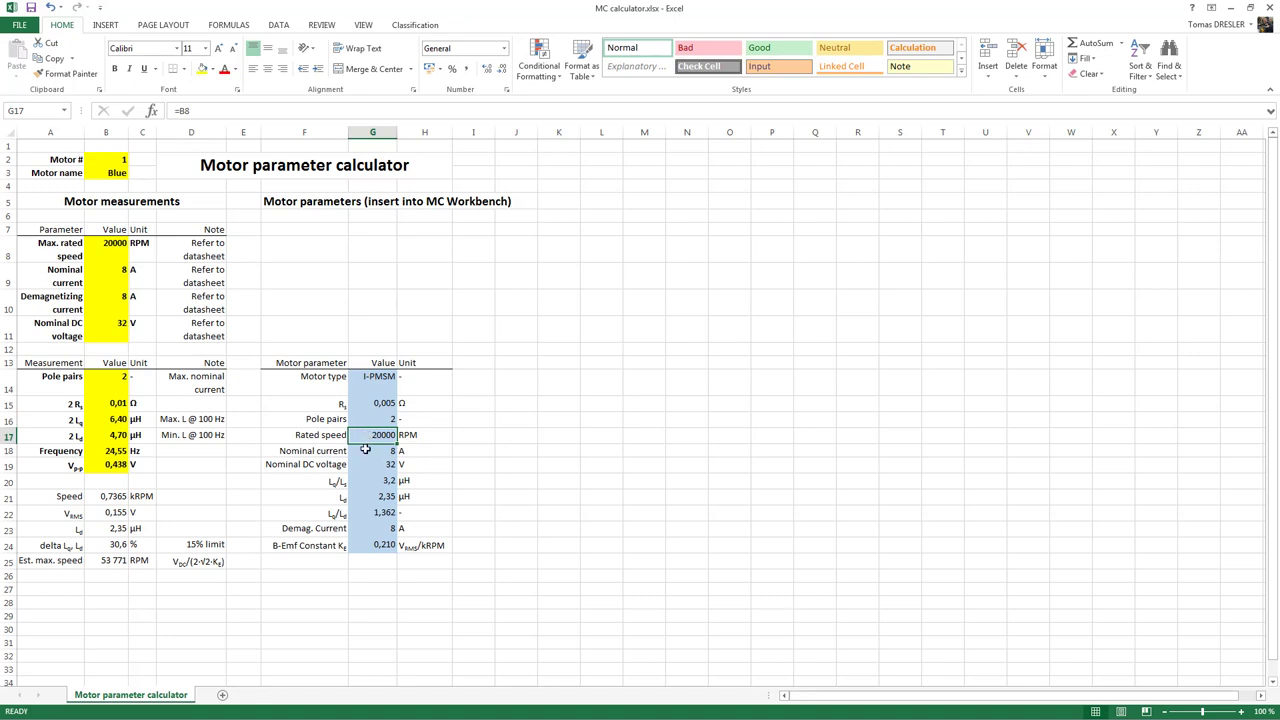
{"action": "left_click", "coordinate": [366, 449]}
{"action": "left_click", "coordinate": [367, 465]}
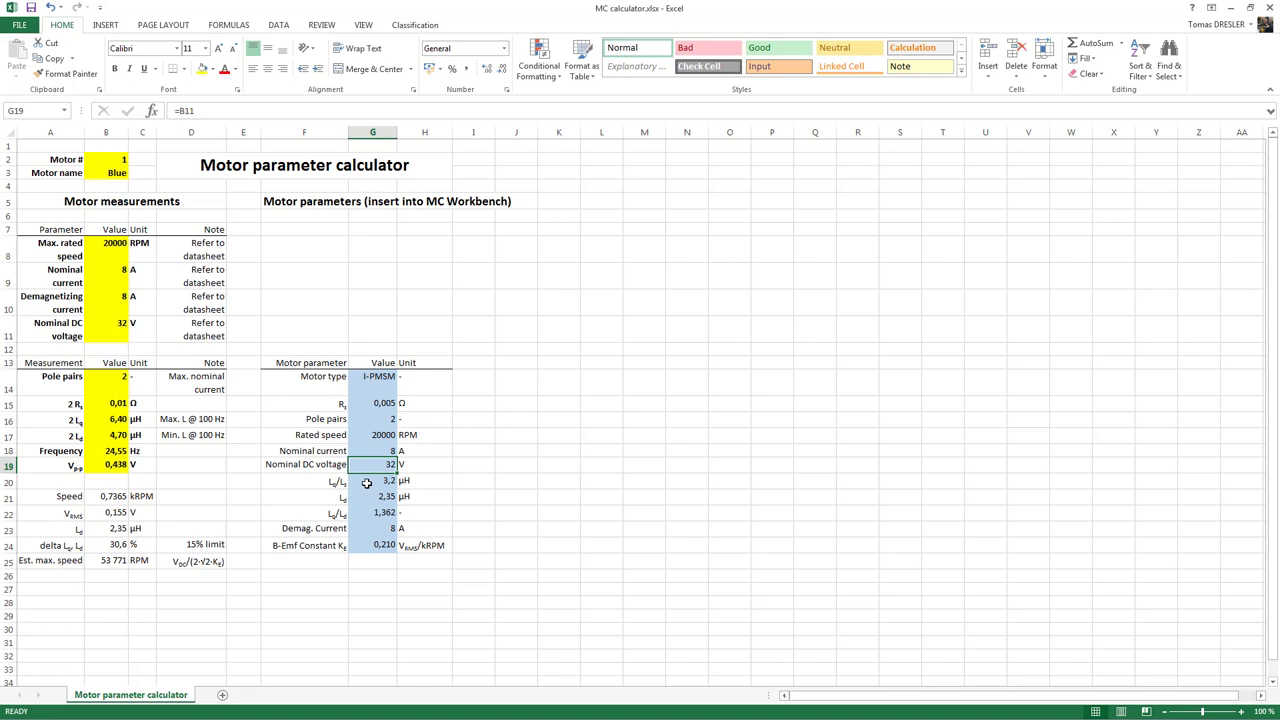
{"action": "left_click", "coordinate": [367, 482]}
{"action": "left_click", "coordinate": [367, 495]}
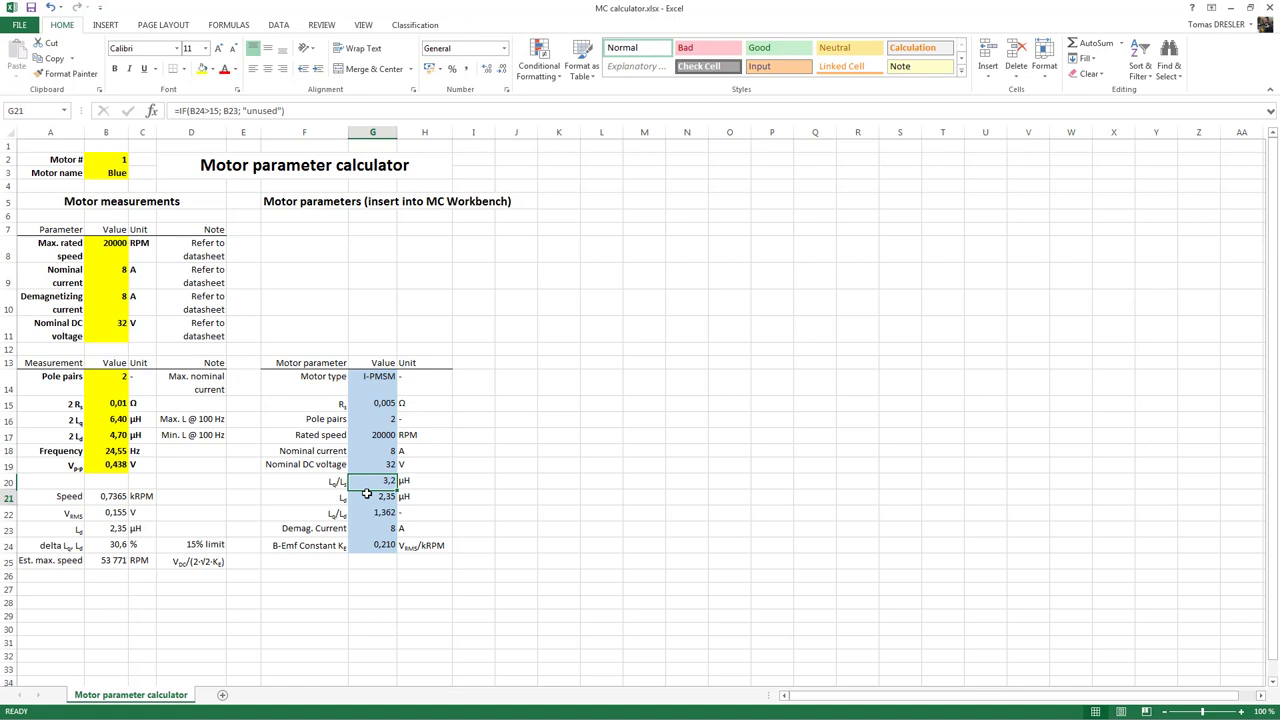
{"action": "left_click", "coordinate": [368, 513]}
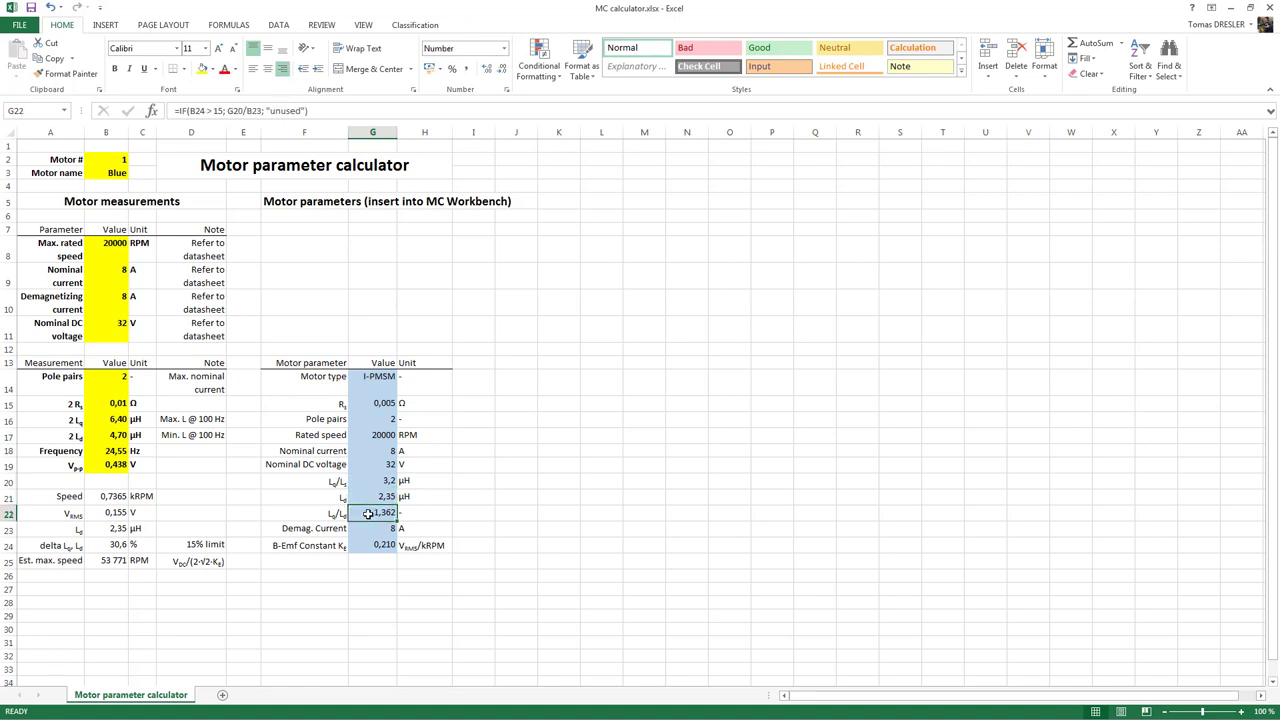
{"action": "left_click", "coordinate": [366, 529]}
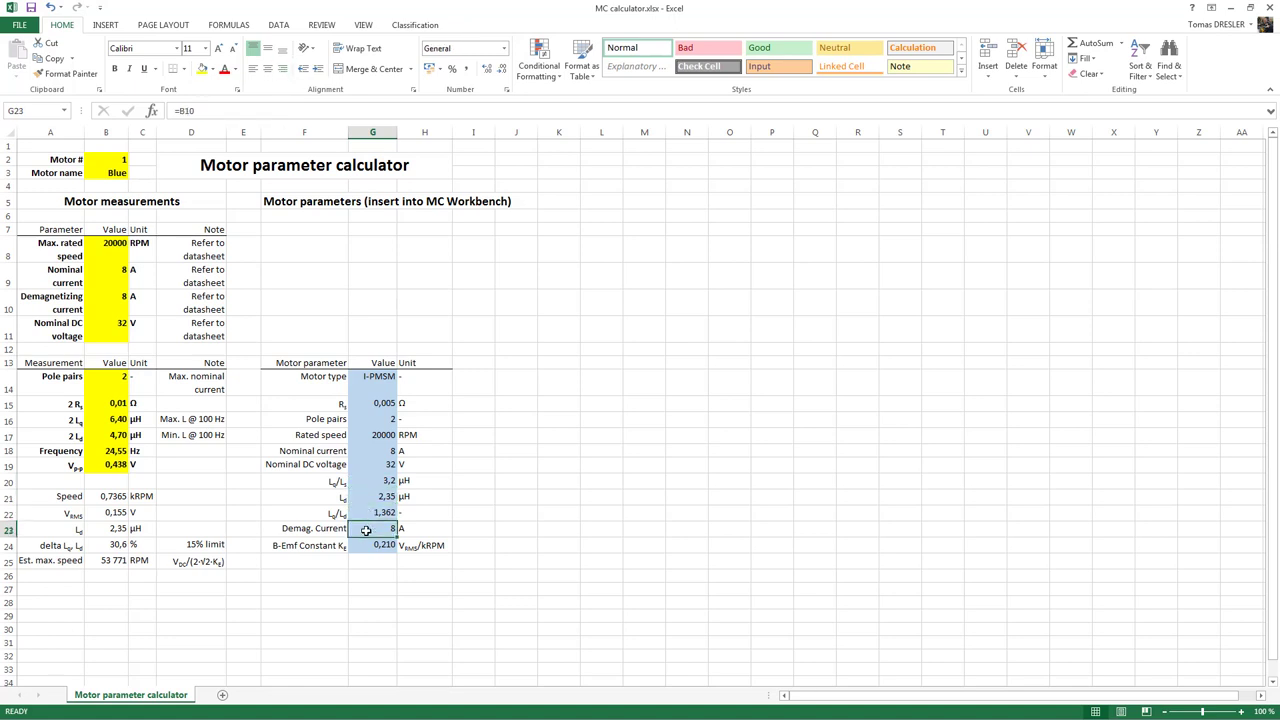
{"action": "left_click", "coordinate": [370, 546]}
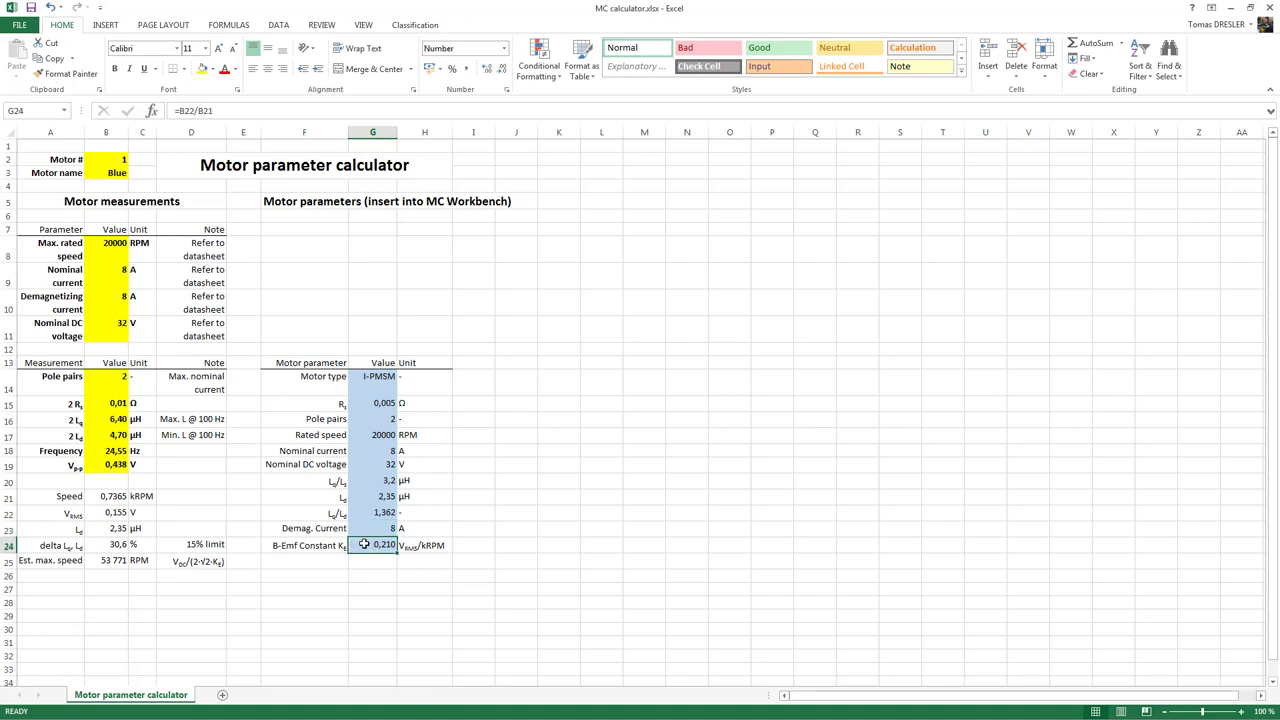